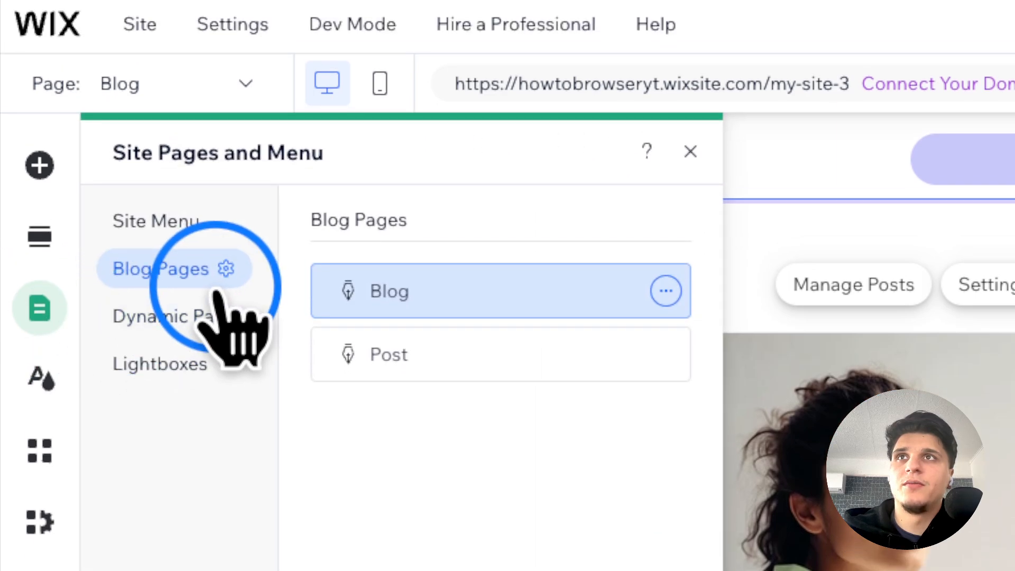
Delete the blog pages together with the Wix Blog app from the site.
left_click(226, 269)
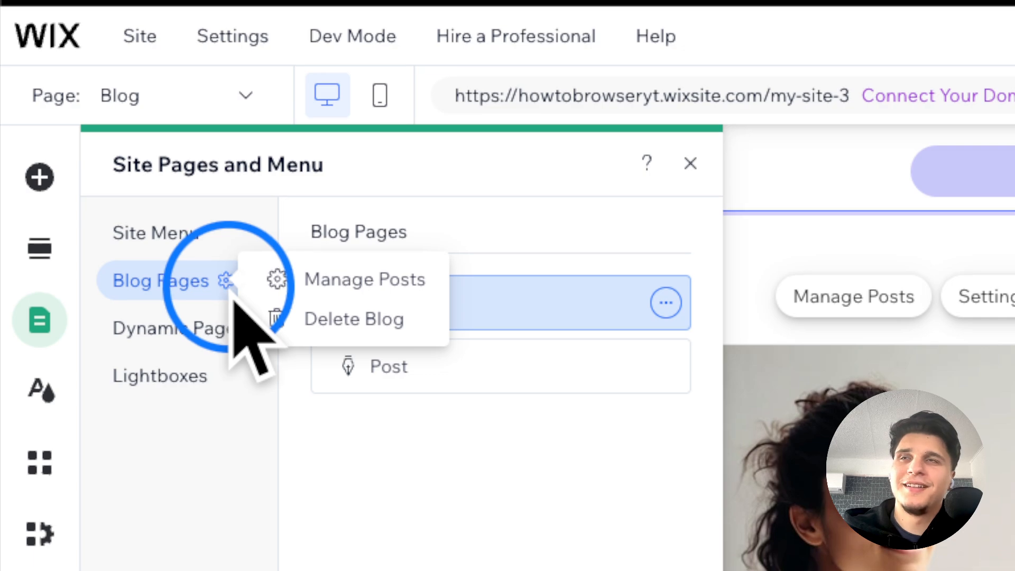
left_click(291, 324)
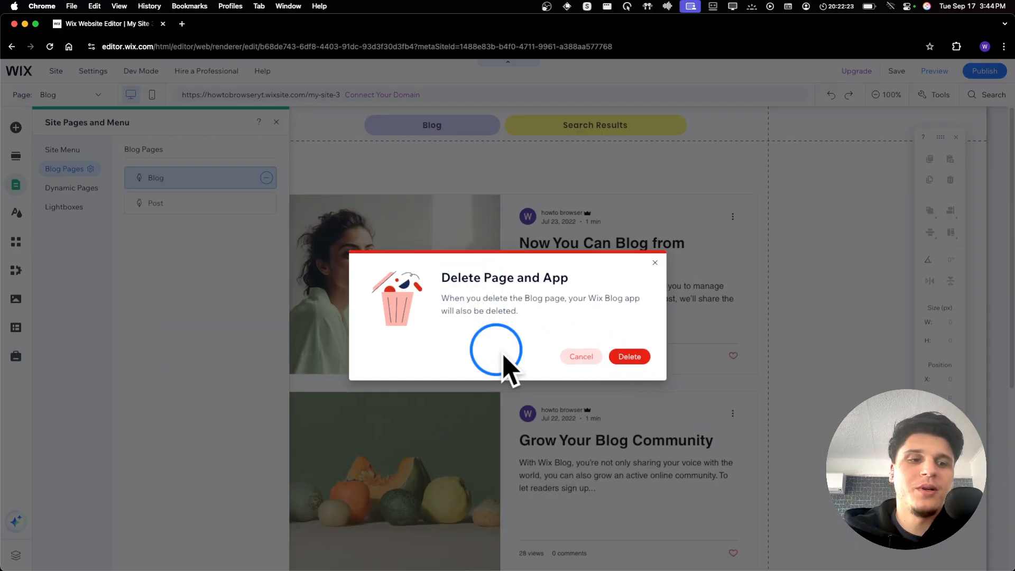
left_click(629, 357)
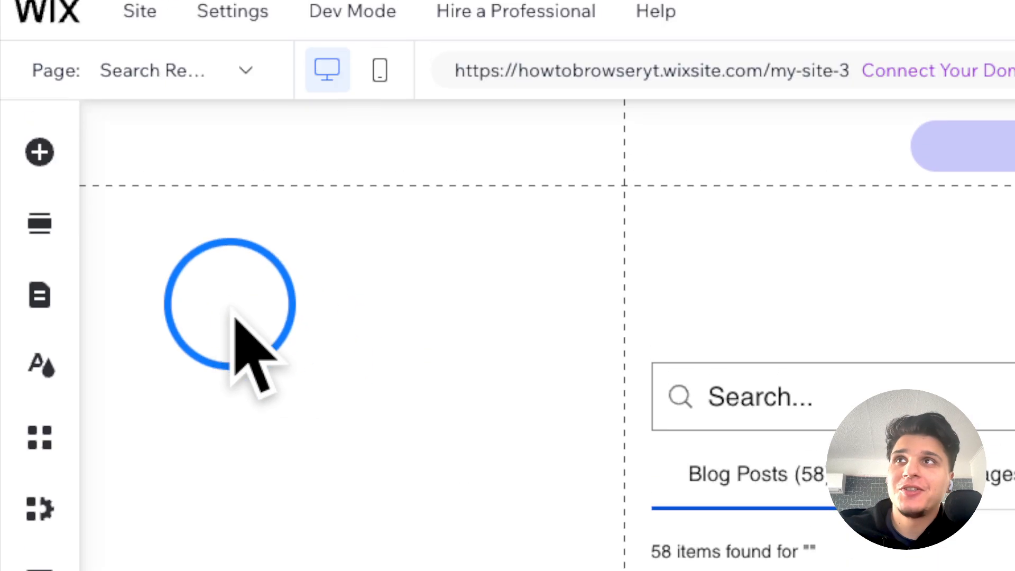
Add the Wix Blog app to the site again from the Blog elements.
left_click(39, 290)
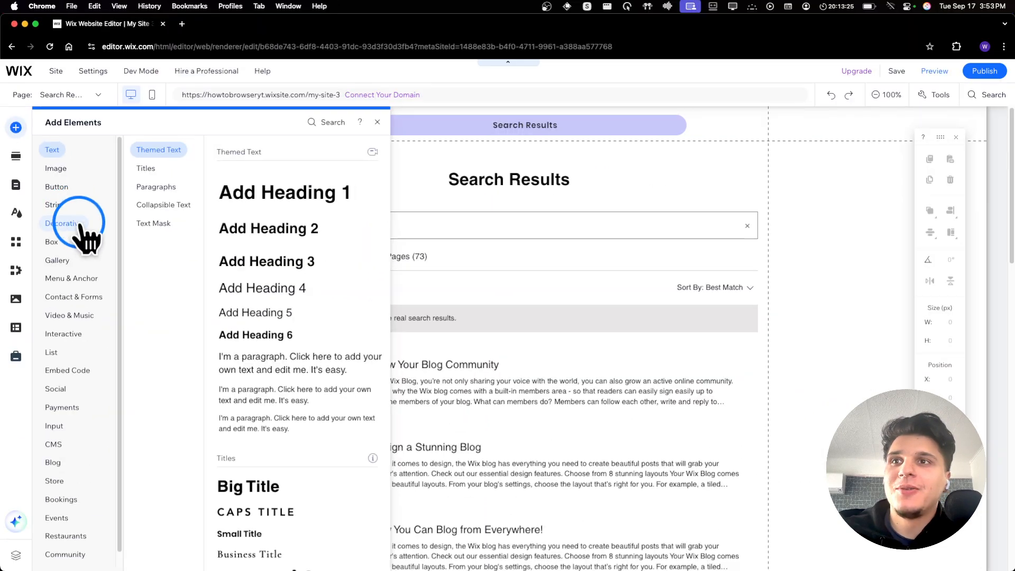
left_click(143, 346)
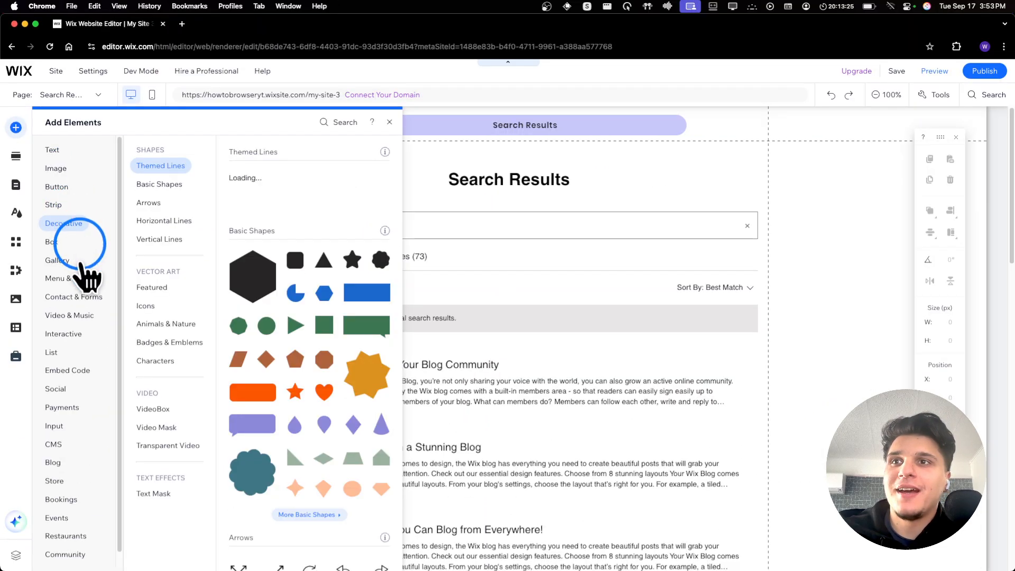
left_click(53, 462)
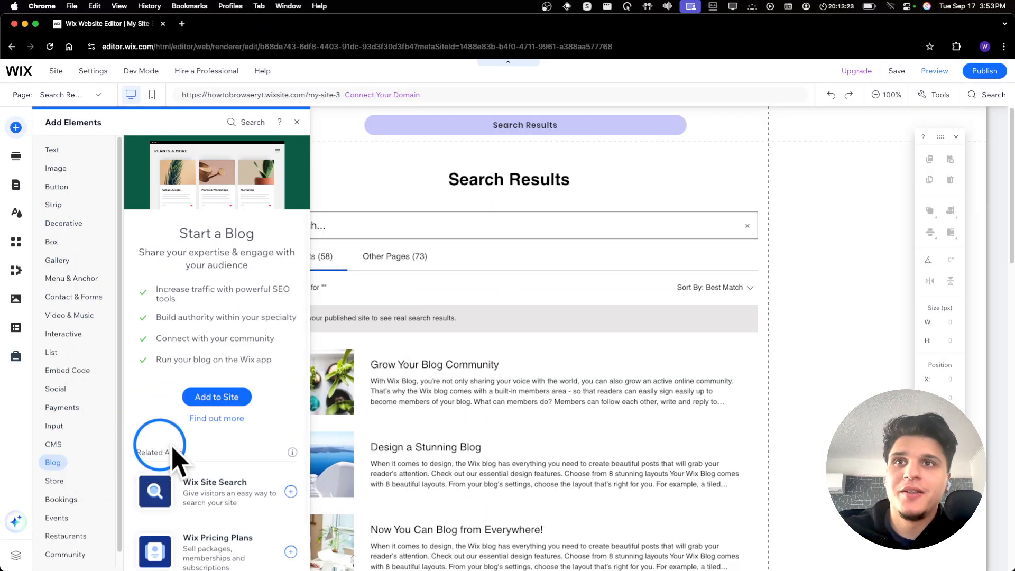
left_click(231, 403)
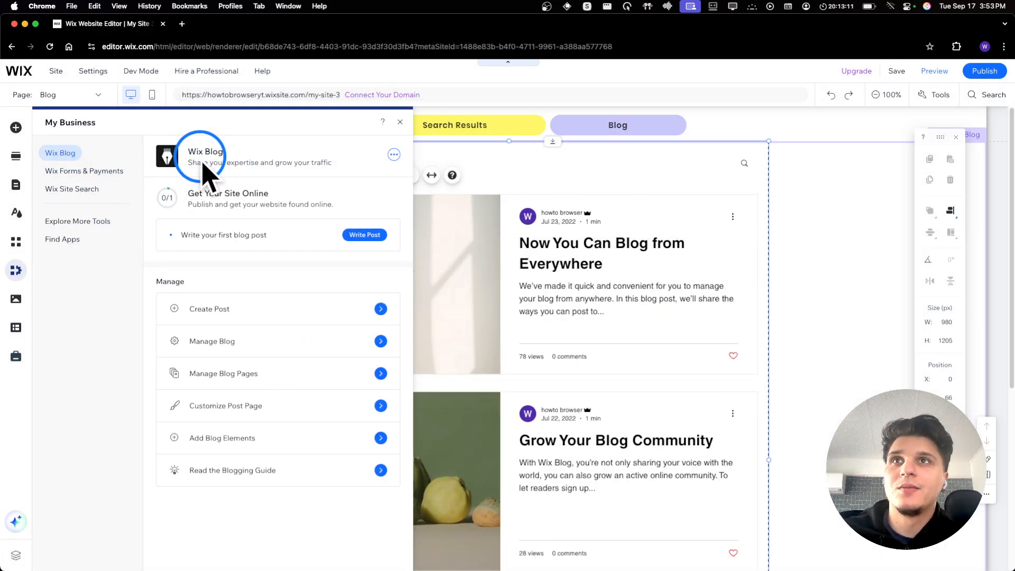
Review the management options of the Wix Forms & Payments and Wix Site Search apps in My Business.
left_click(21, 270)
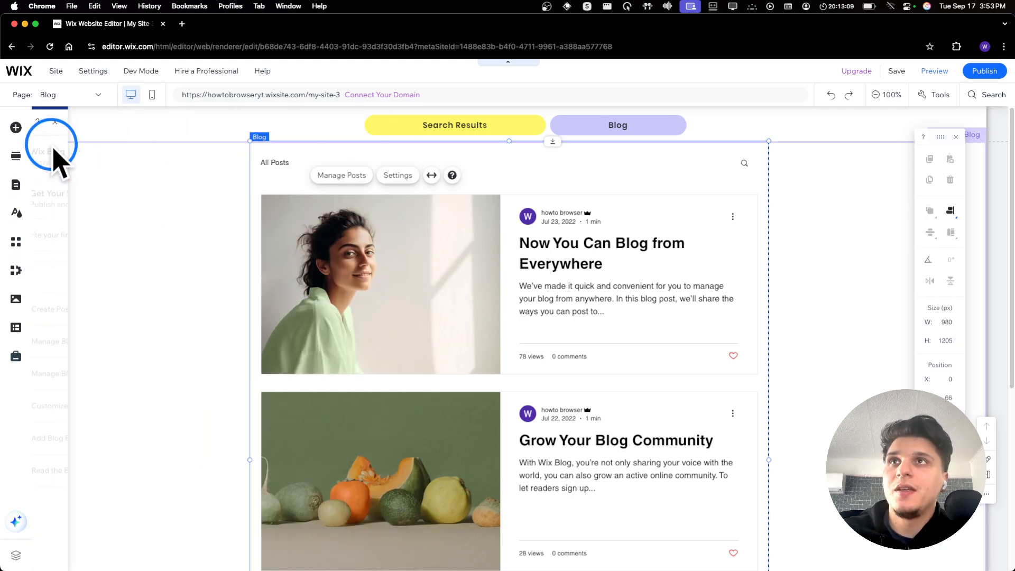
left_click(18, 272)
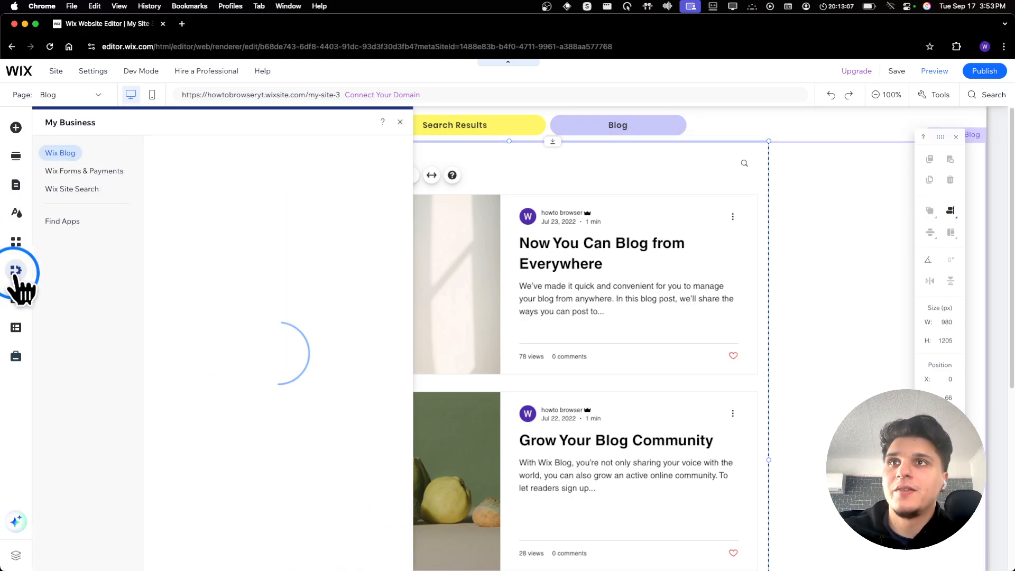
left_click(67, 171)
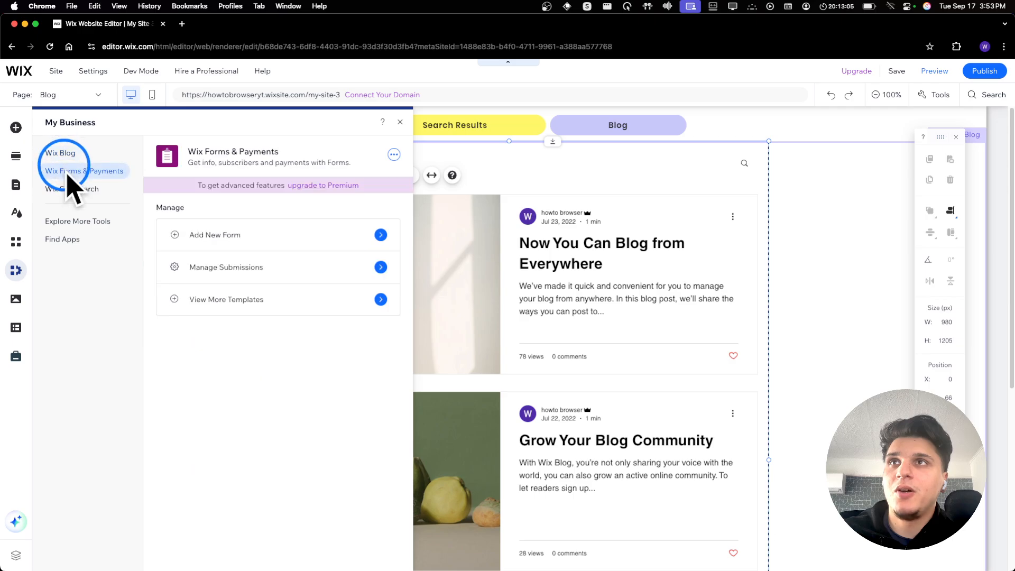
left_click(394, 154)
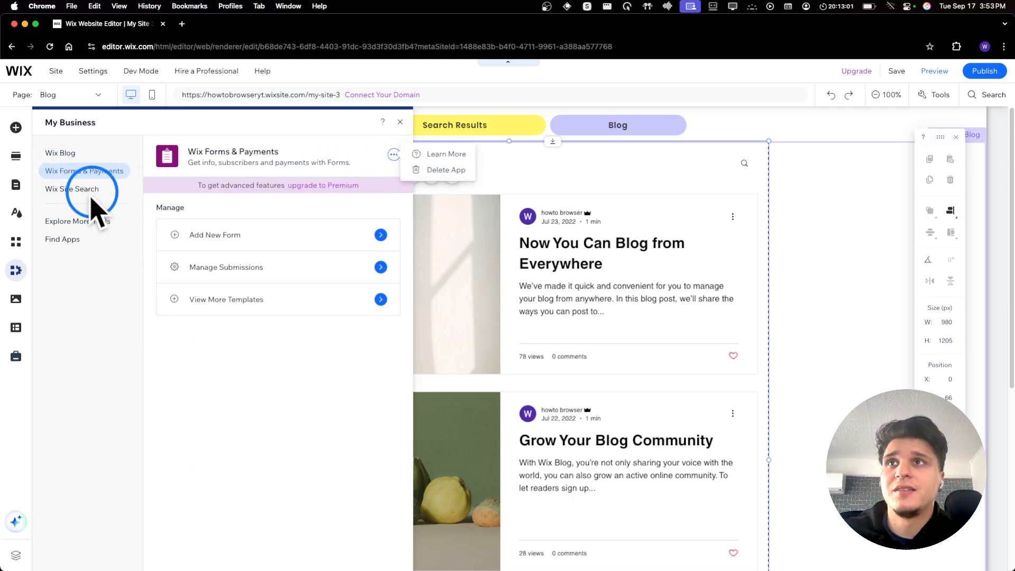
left_click(62, 190)
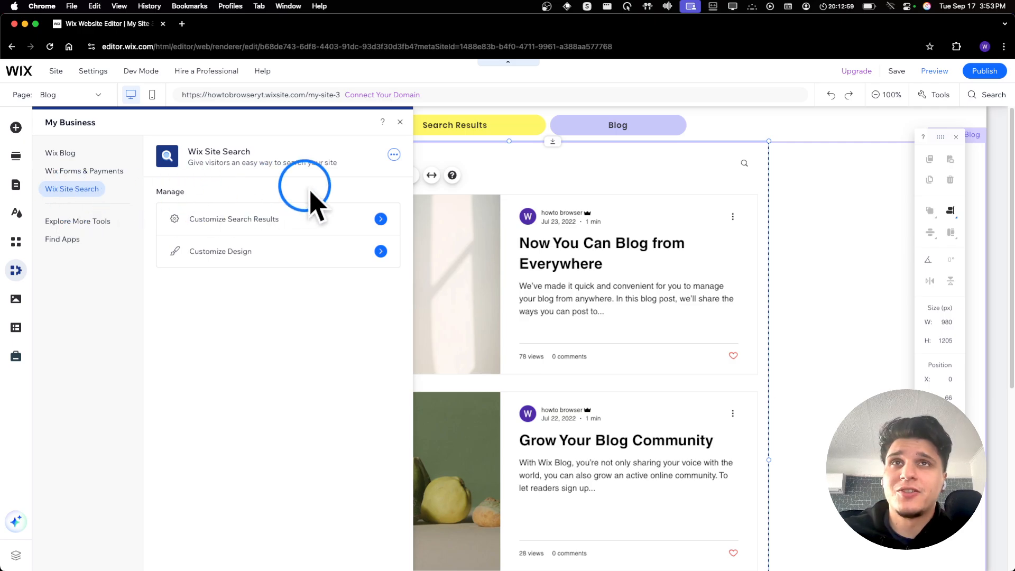
Delete the Wix Forms & Payments app from the site.
left_click(395, 156)
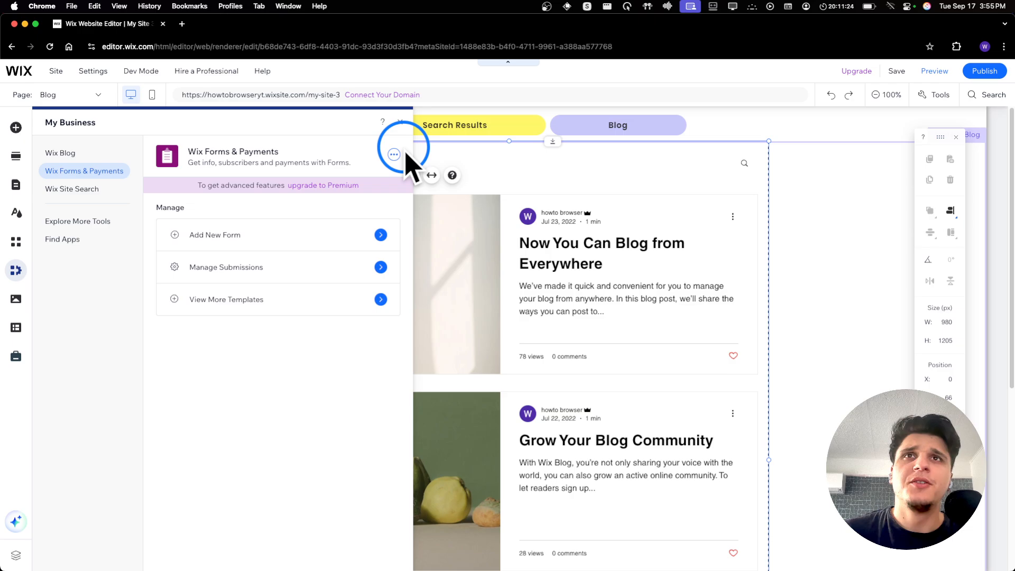
left_click(446, 170)
left_click(634, 359)
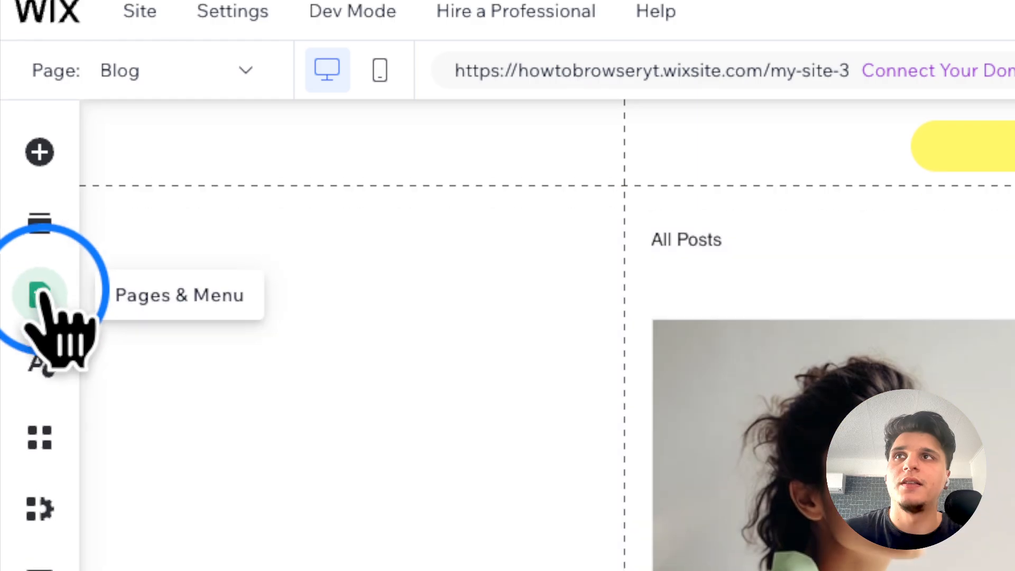
Try to delete the Wix Site Search app from the site in My Business.
left_click(38, 292)
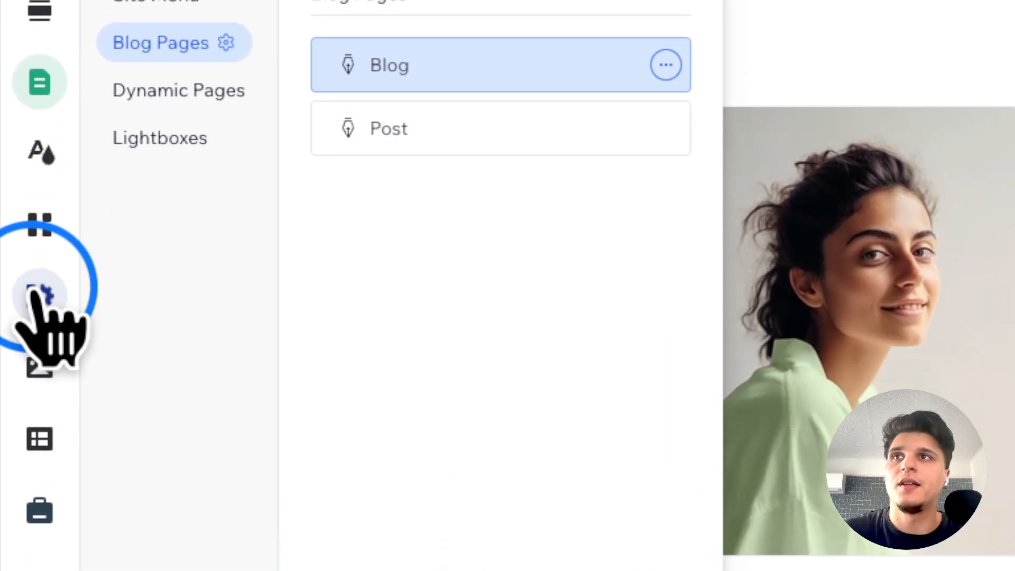
left_click(40, 410)
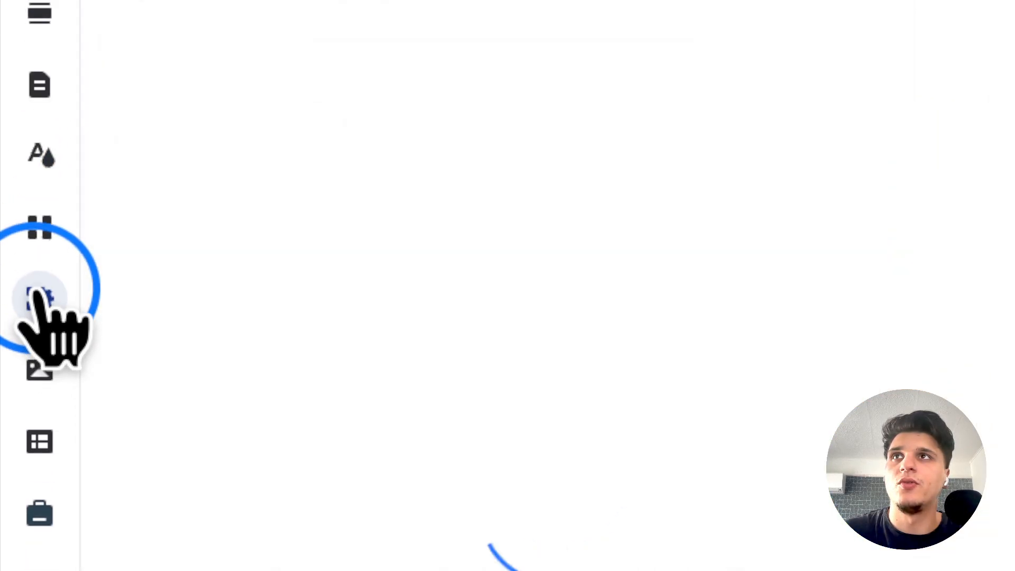
left_click(196, 352)
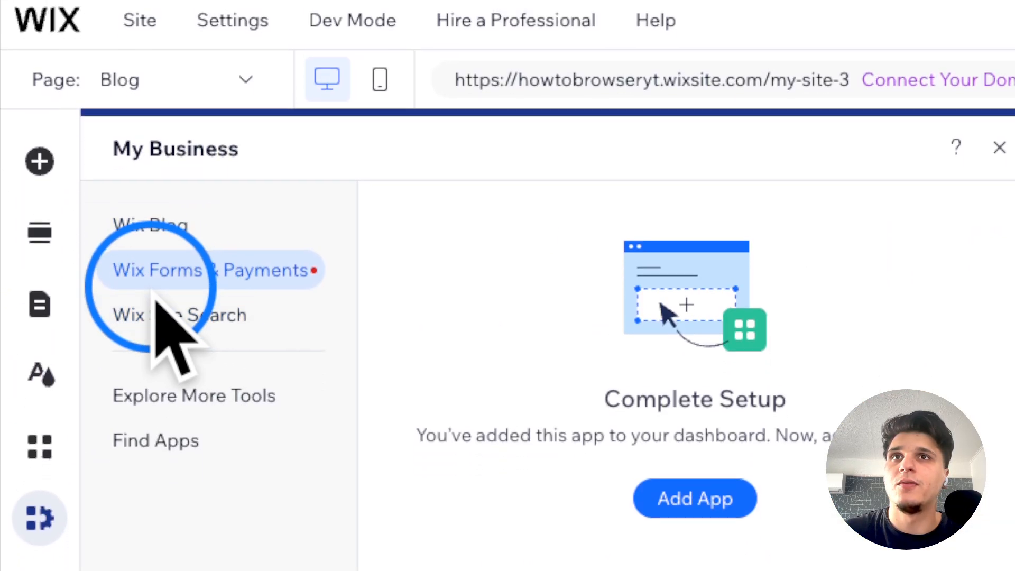
left_click(160, 398)
left_click(984, 202)
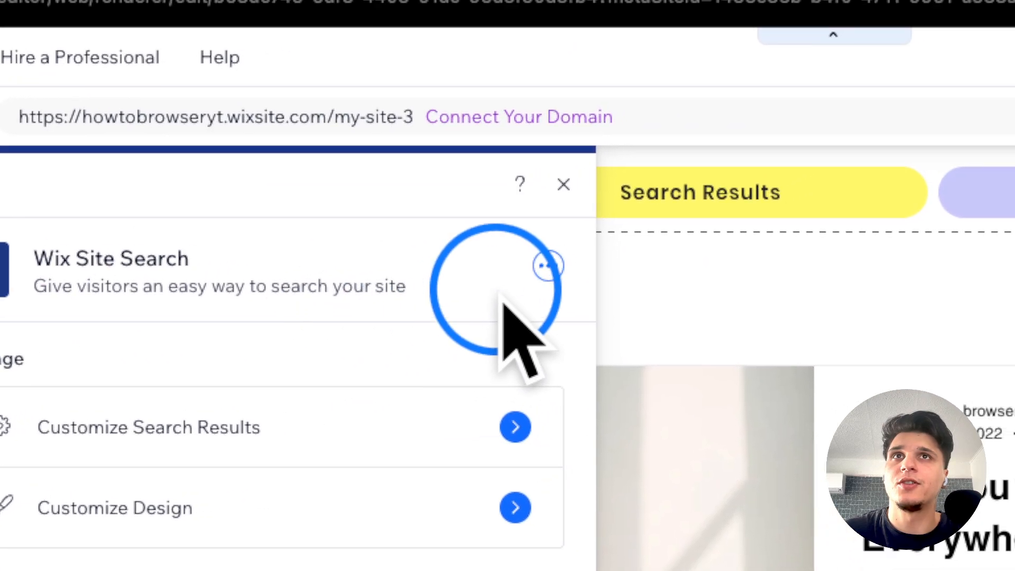
left_click(544, 320)
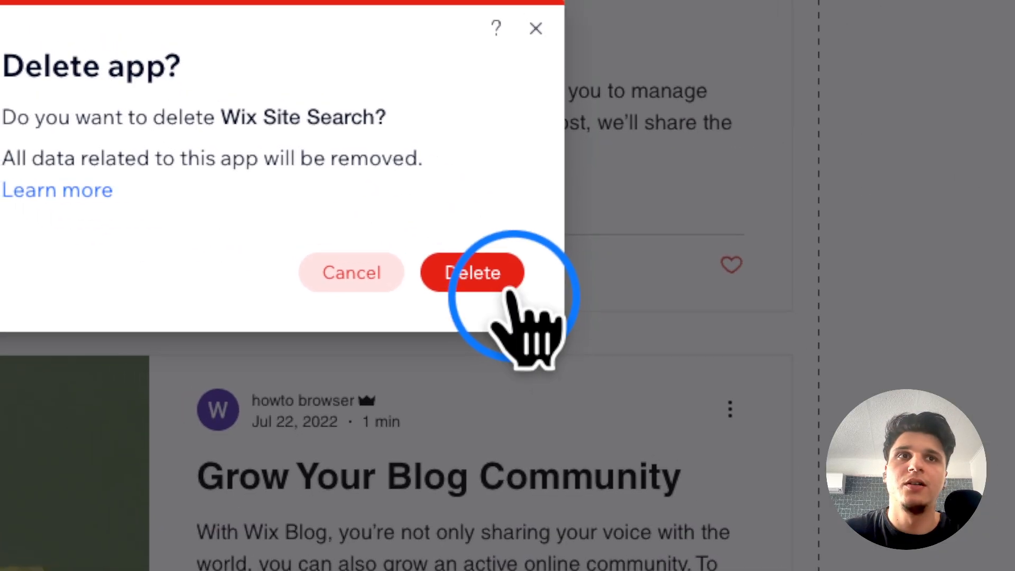
left_click(475, 270)
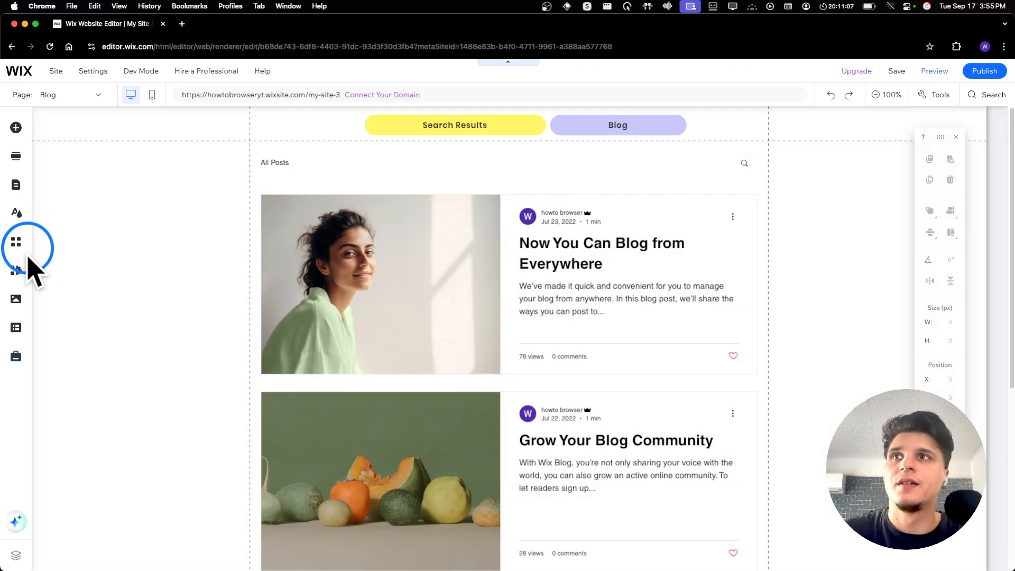
Check the Wix Forms & Payments and Wix Site Search entries in My Business, including the delete option for Site Search.
left_click(24, 267)
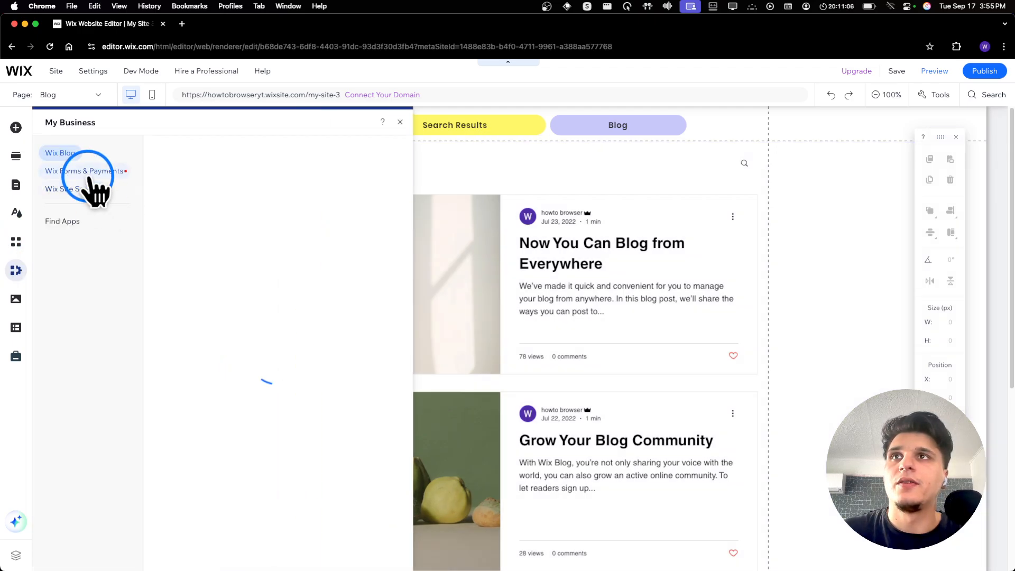
left_click(88, 174)
left_click(276, 263)
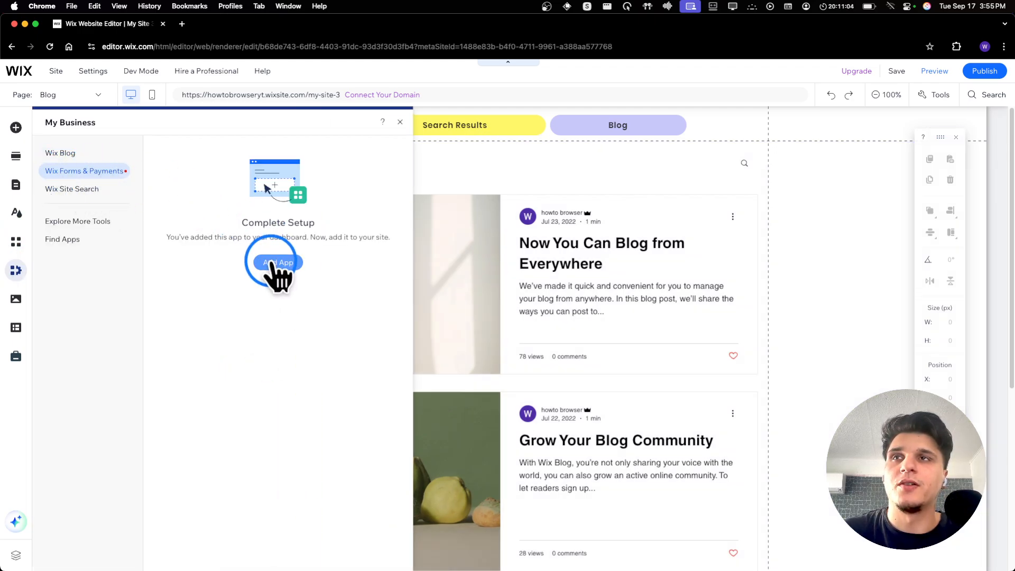
left_click(94, 191)
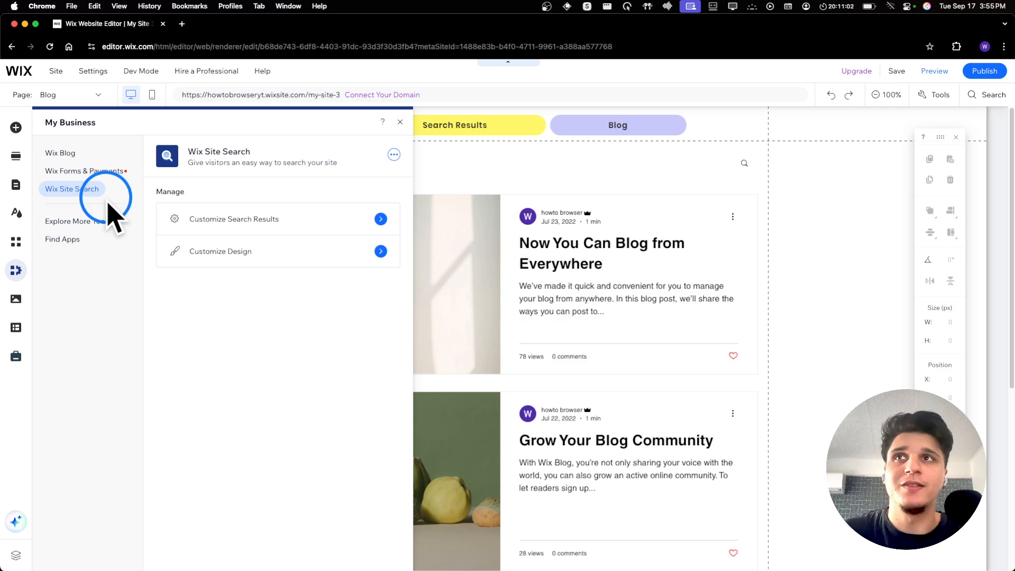
left_click(394, 154)
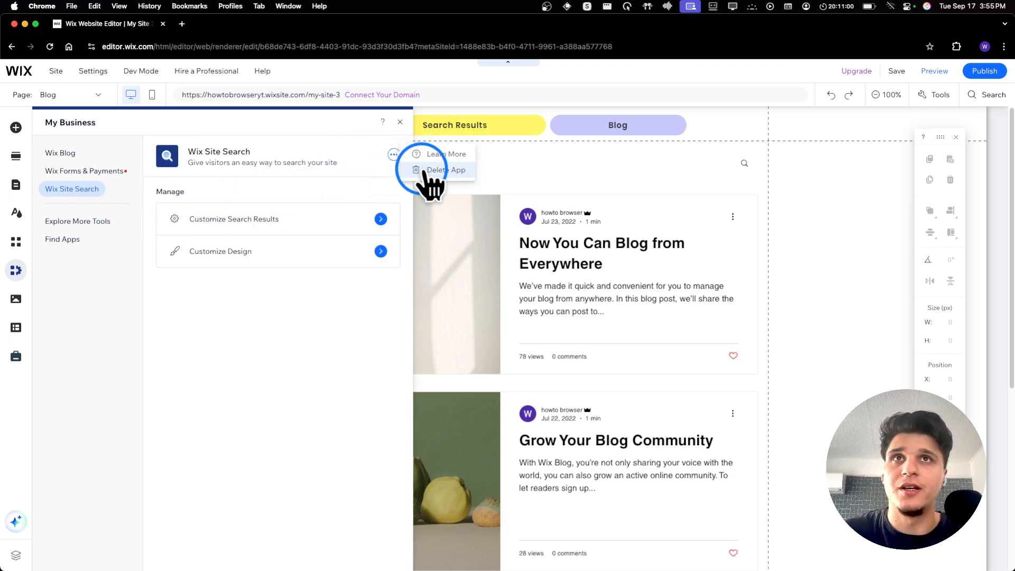
left_click(355, 162)
Browse the recommended tools, the available apps and the Wix App Market, and return to the Wix Blog app's options.
left_click(89, 223)
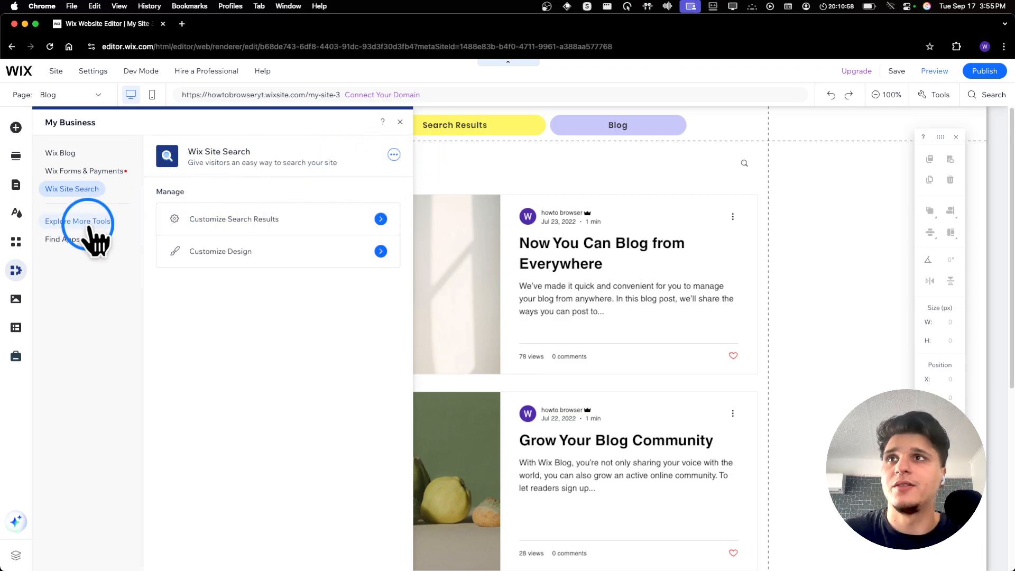
left_click(80, 240)
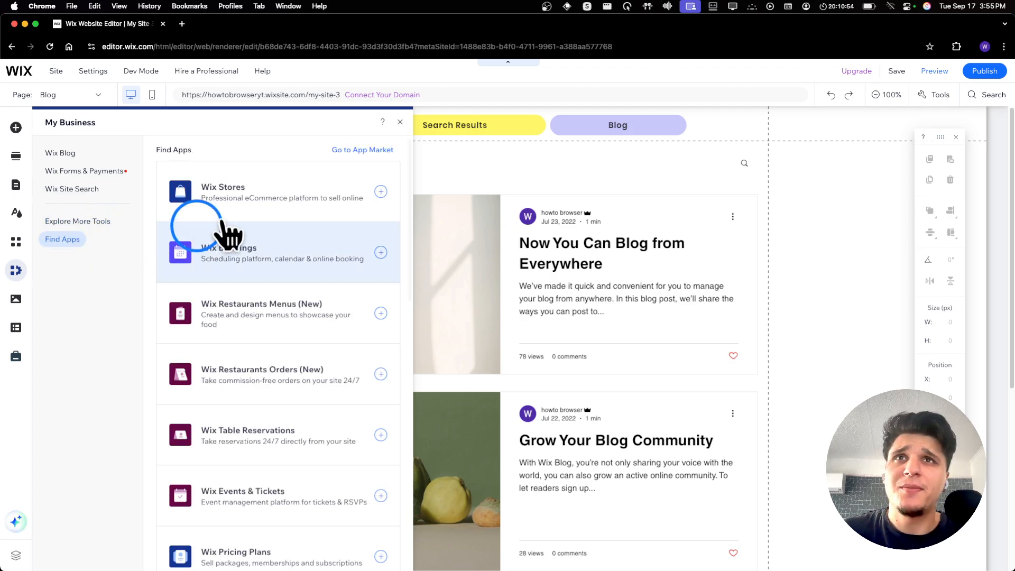
left_click(348, 151)
left_click(45, 209)
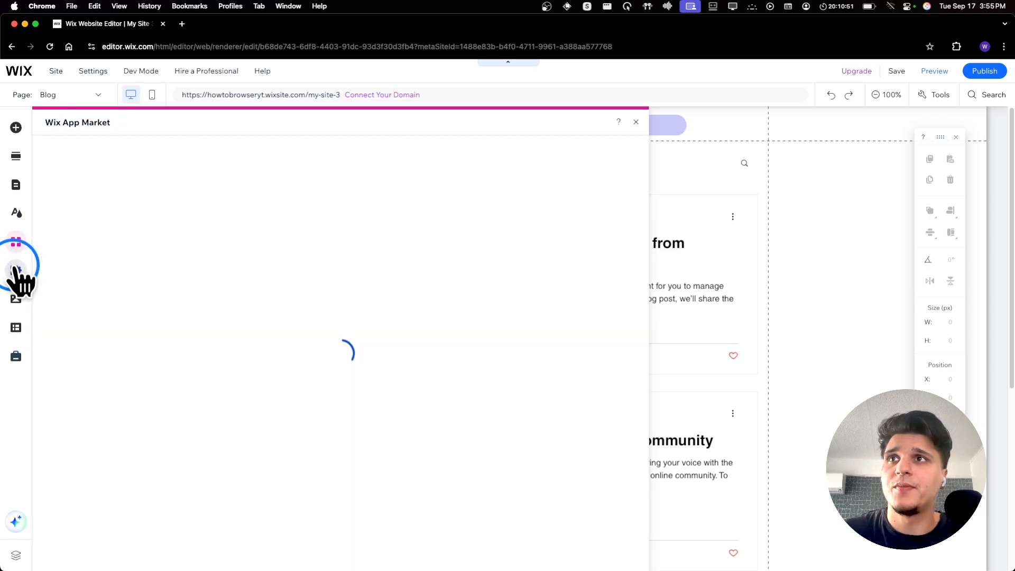
left_click(16, 270)
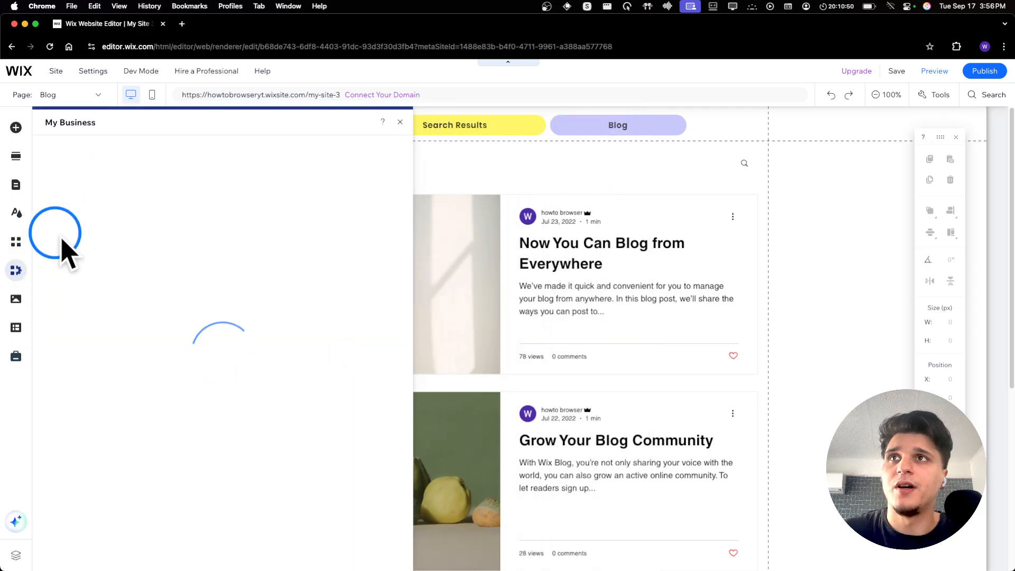
left_click(72, 222)
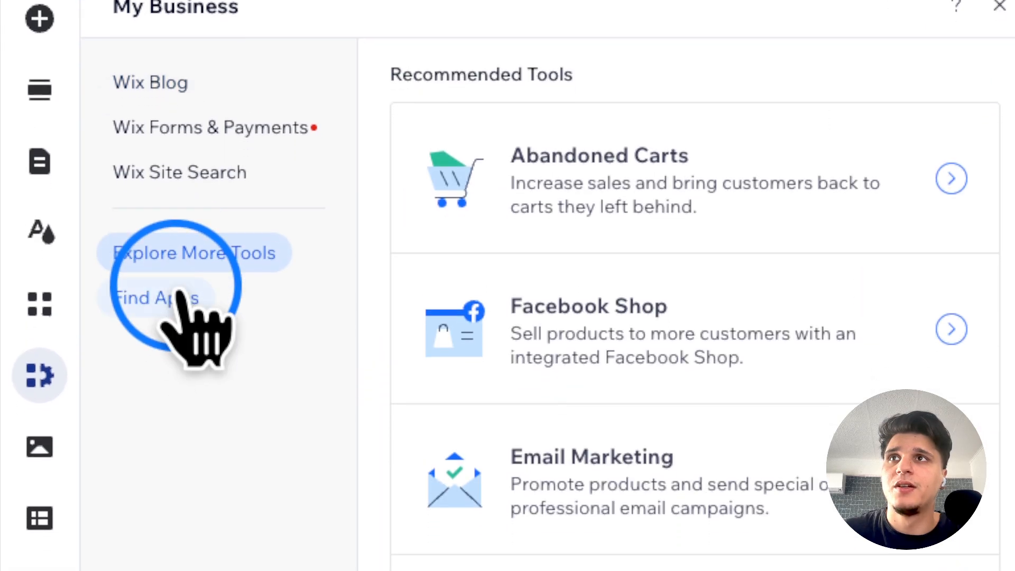
left_click(178, 296)
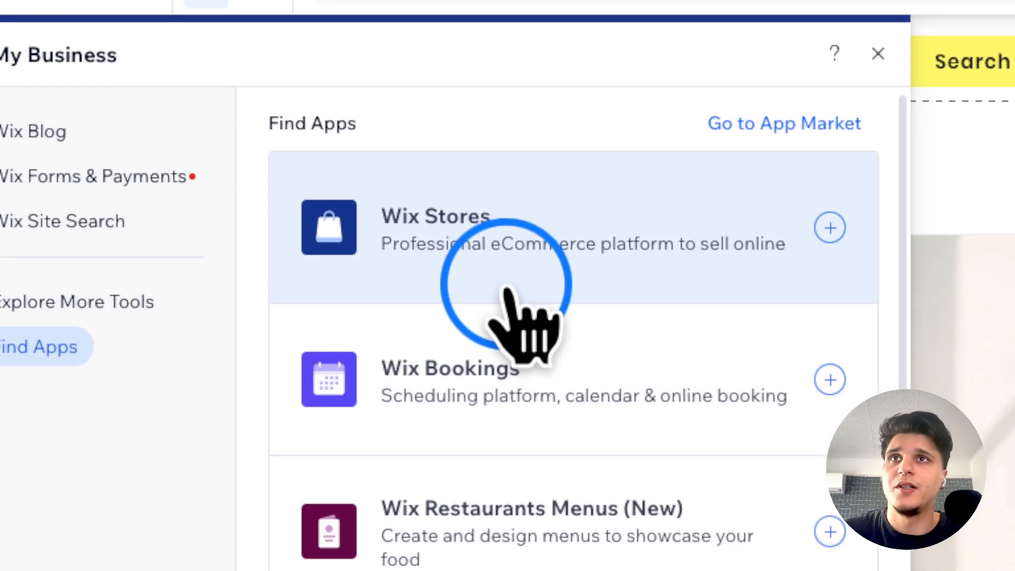
scroll(640, 283, "down", 10)
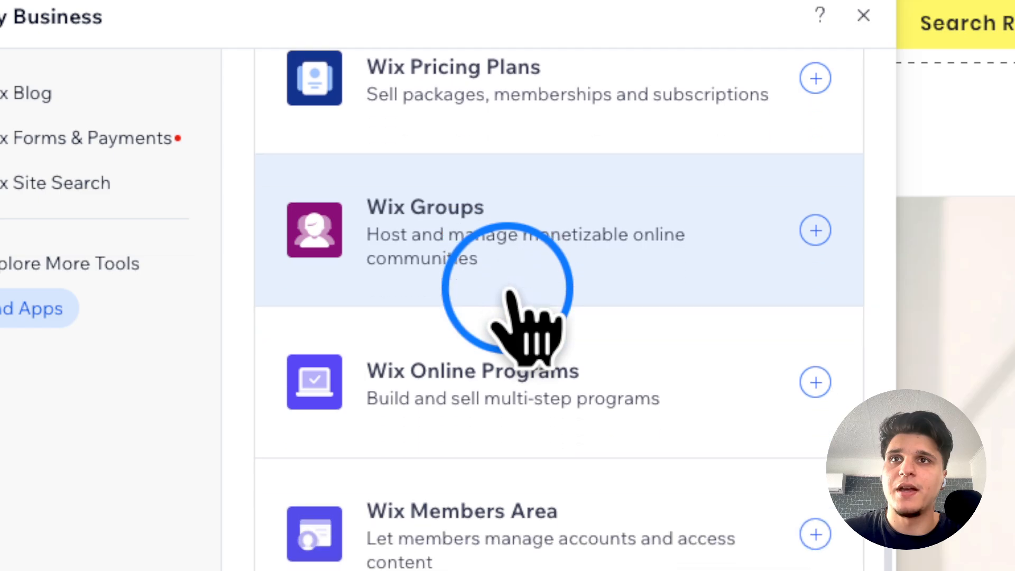
scroll(507, 296, "up", 5)
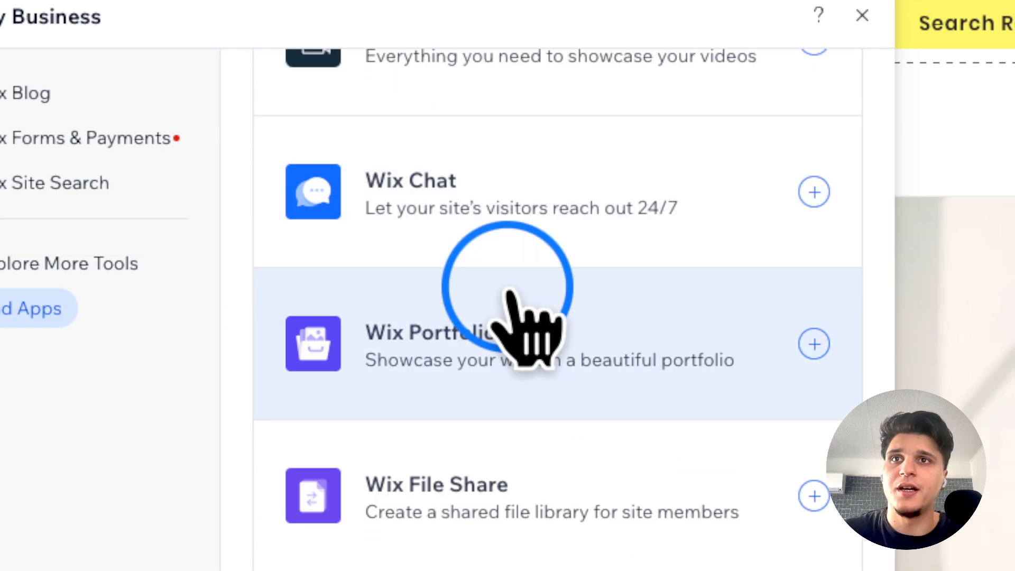
left_click(29, 93)
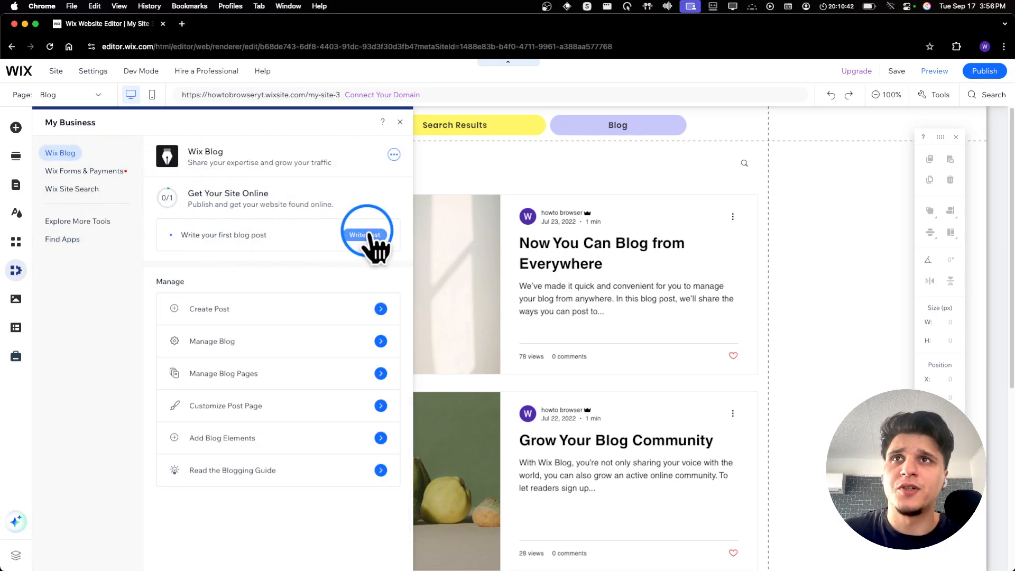
Open the site's dashboard and go to the blog's Posts page.
left_click(56, 73)
left_click(77, 357)
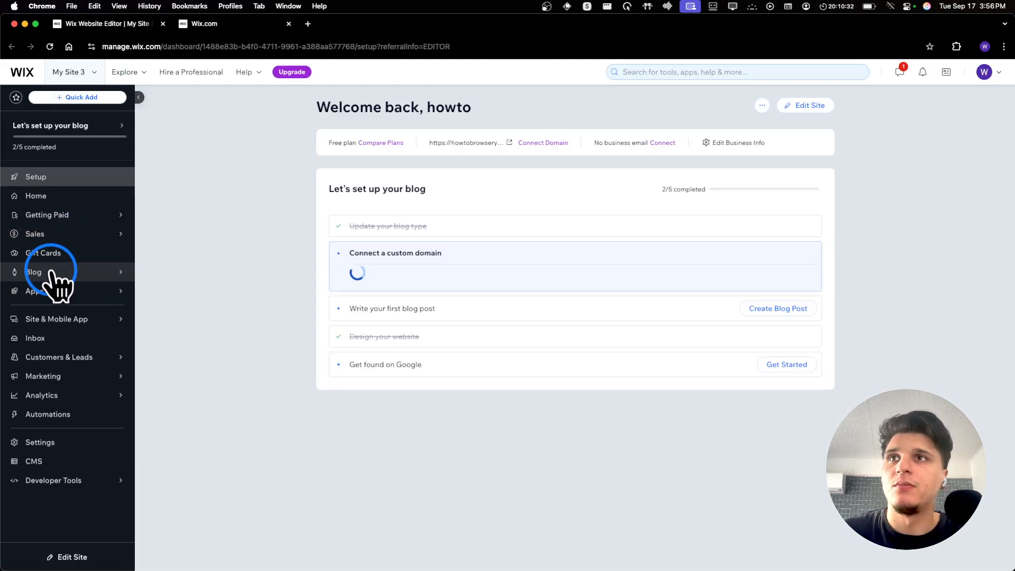
left_click(52, 271)
left_click(67, 303)
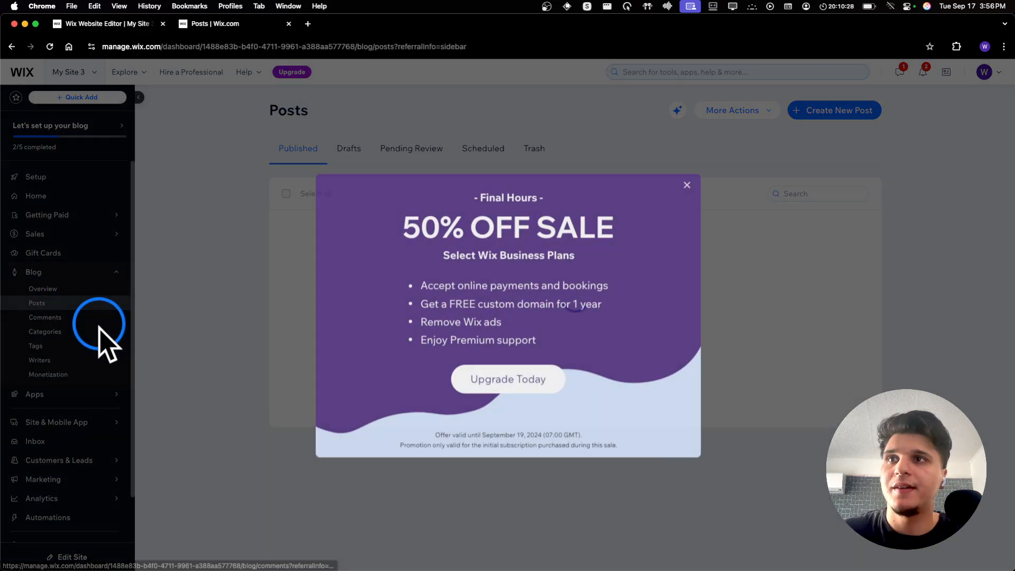
Dismiss the sale offer, and start a new blog category named "Puppy Training Tips".
left_click(100, 338)
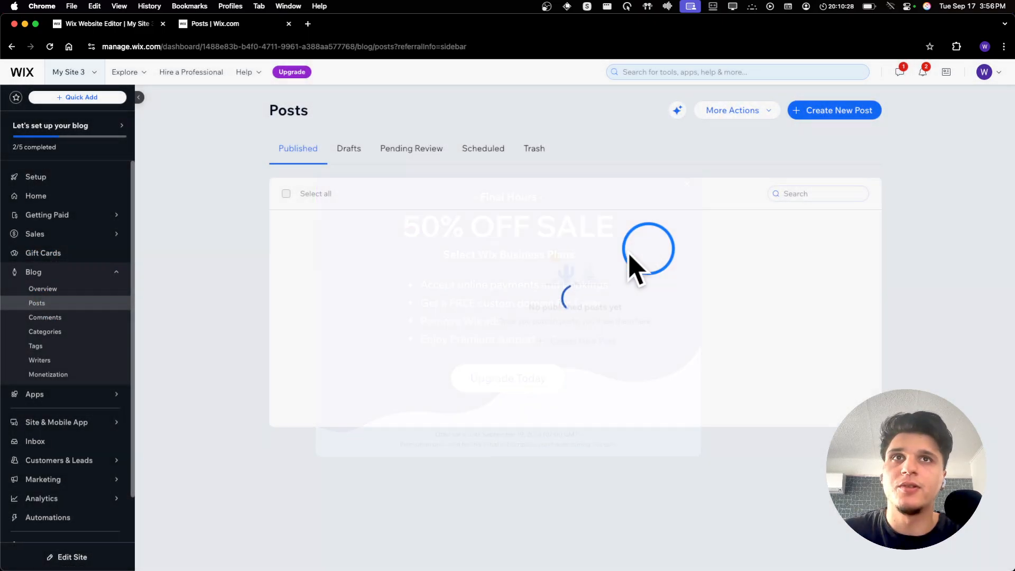
left_click(65, 333)
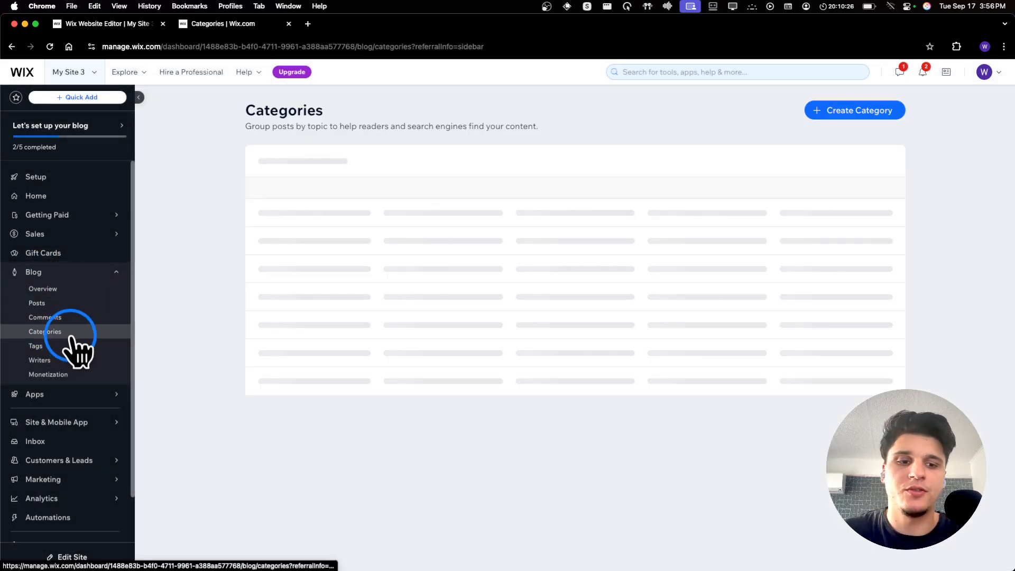
left_click(835, 113)
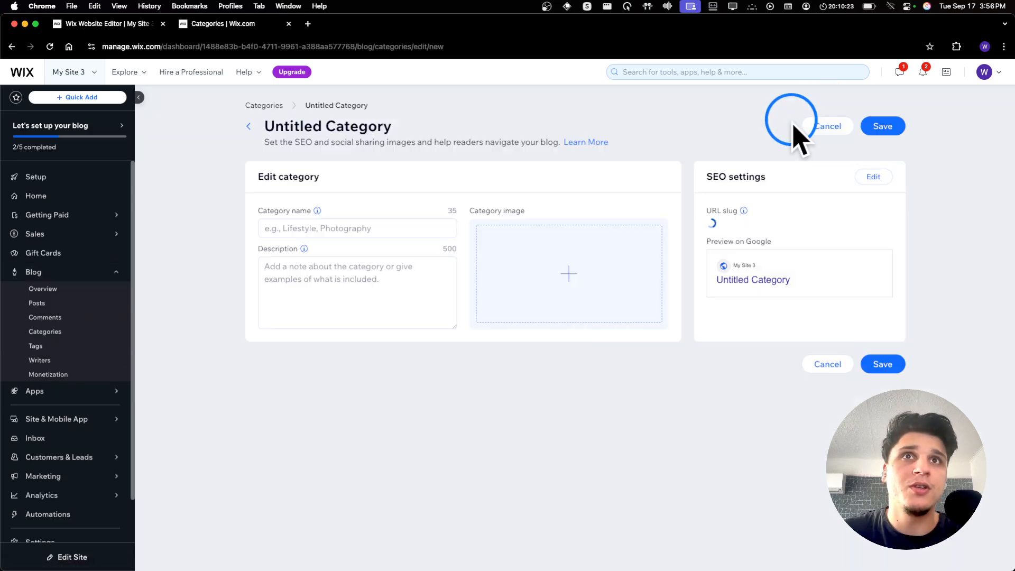
left_click(339, 228)
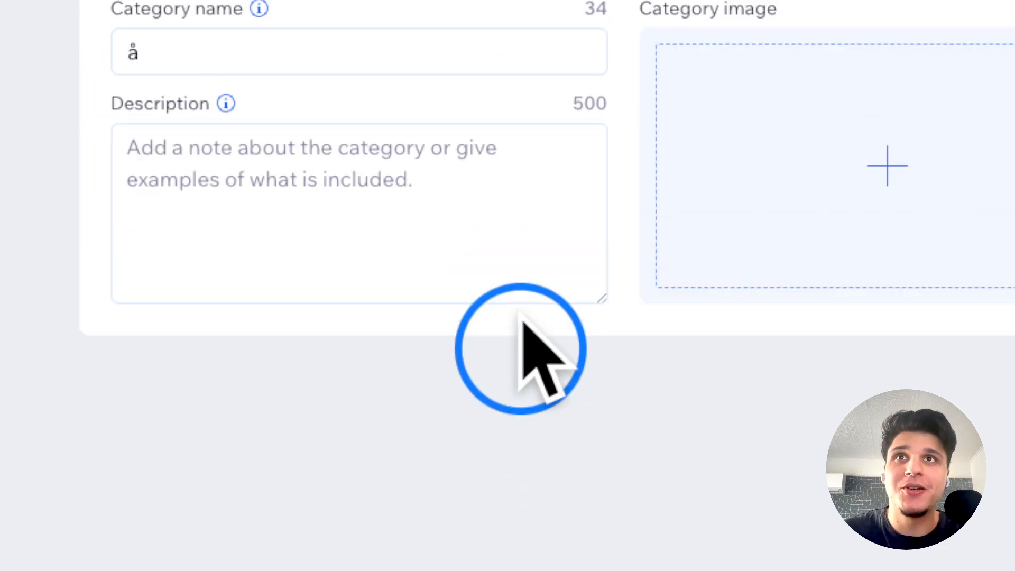
left_click(352, 229)
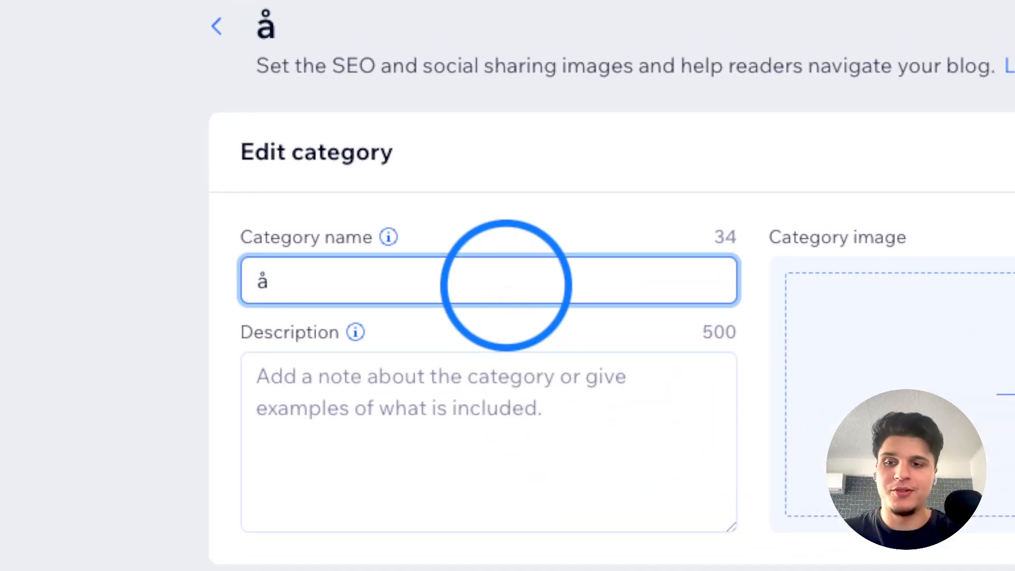
key("BackSpace")
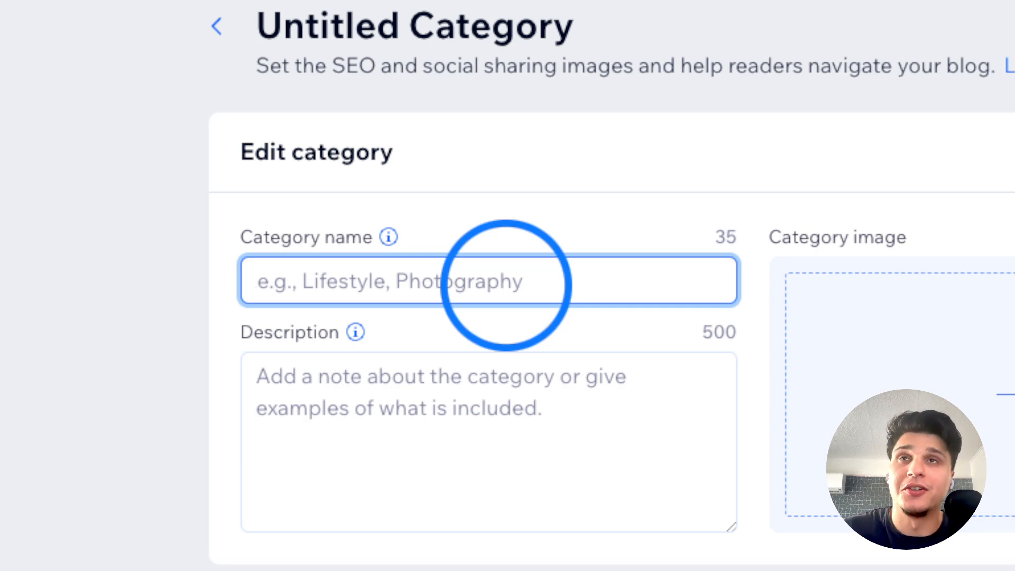
type("D")
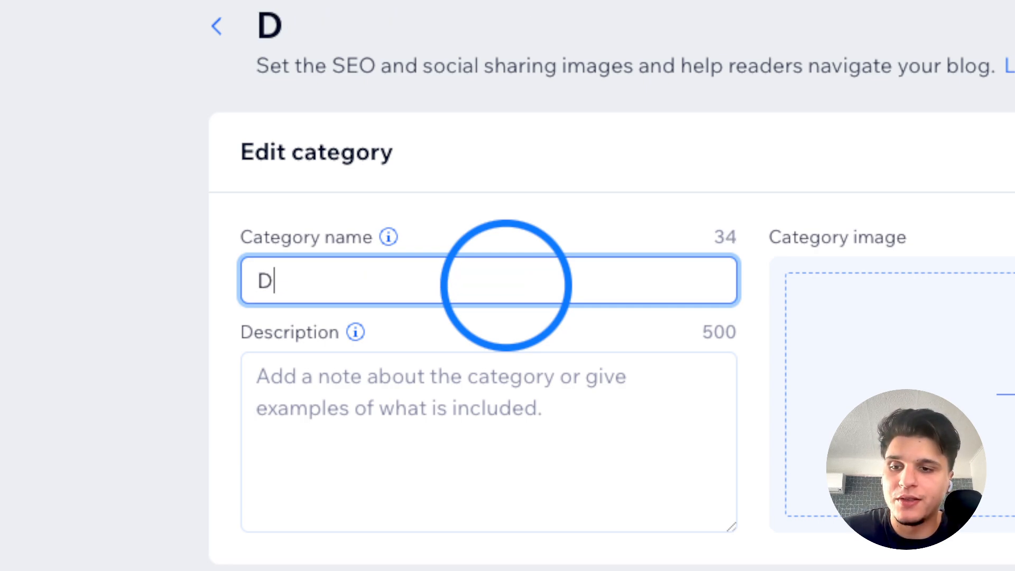
key("BackSpace")
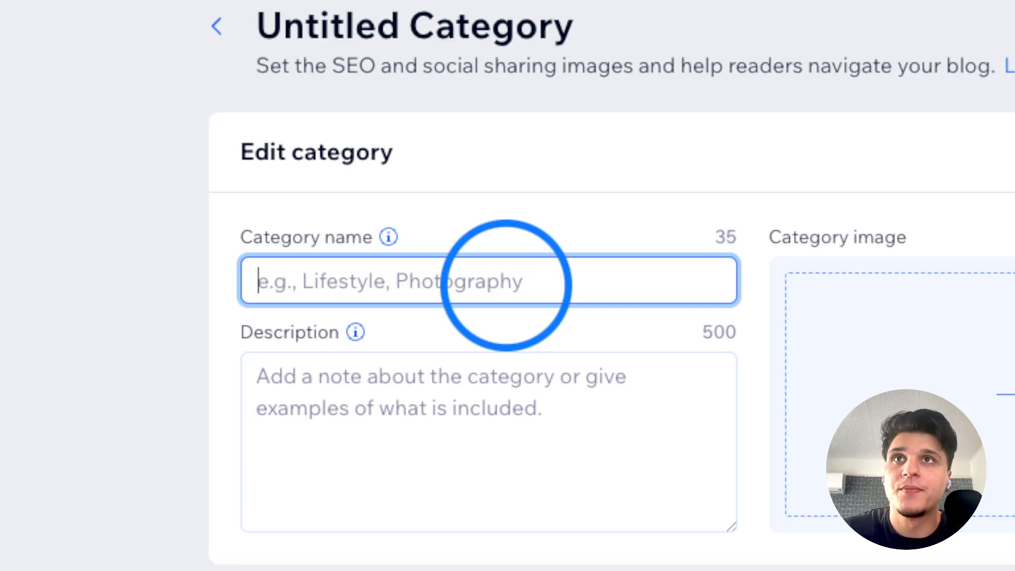
type("Puppy Training Tips")
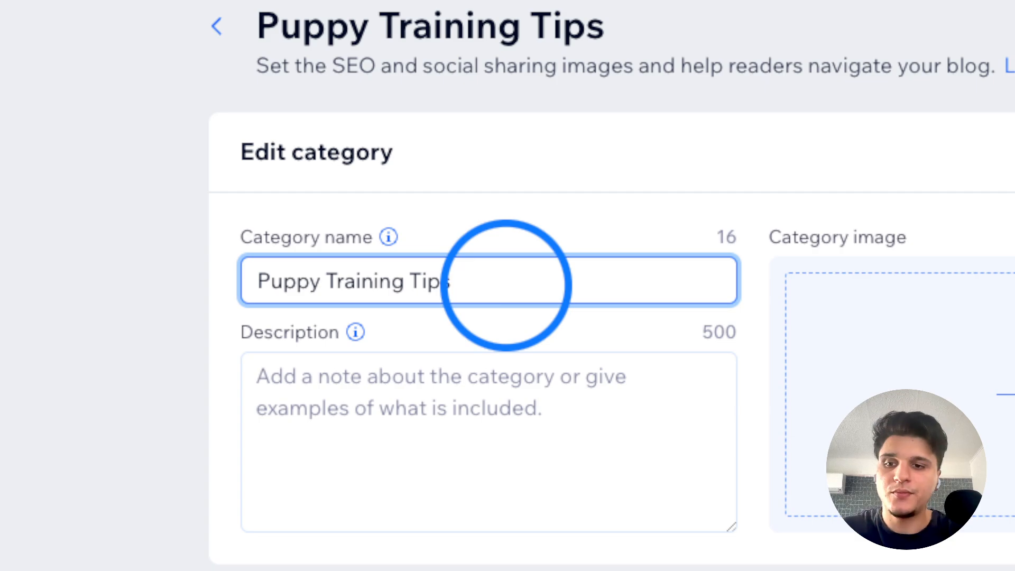
left_click(504, 451)
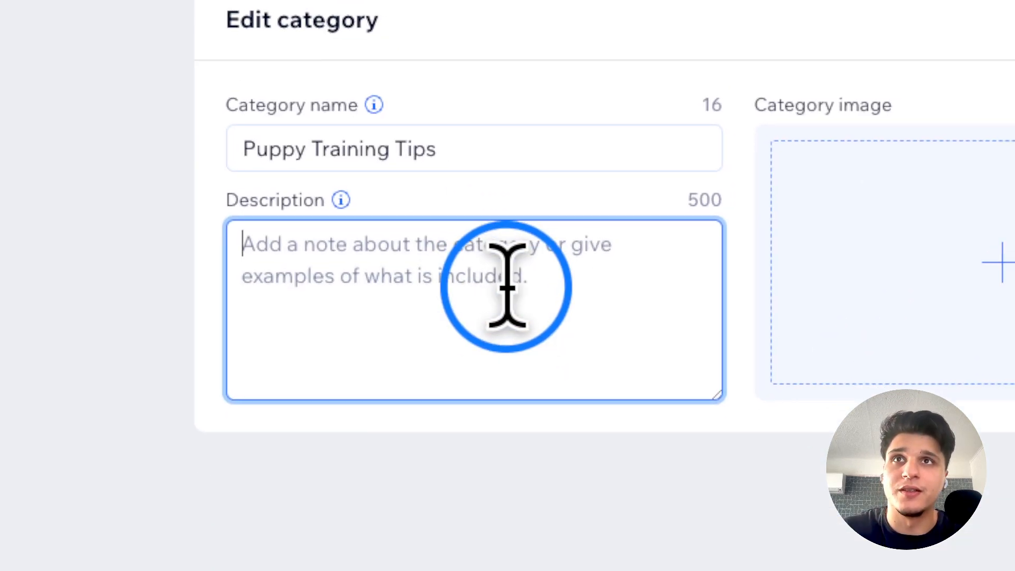
Search Unsplash for "dog", set the photo of the white dog running on grass as the category image, and save the category.
left_click(843, 275)
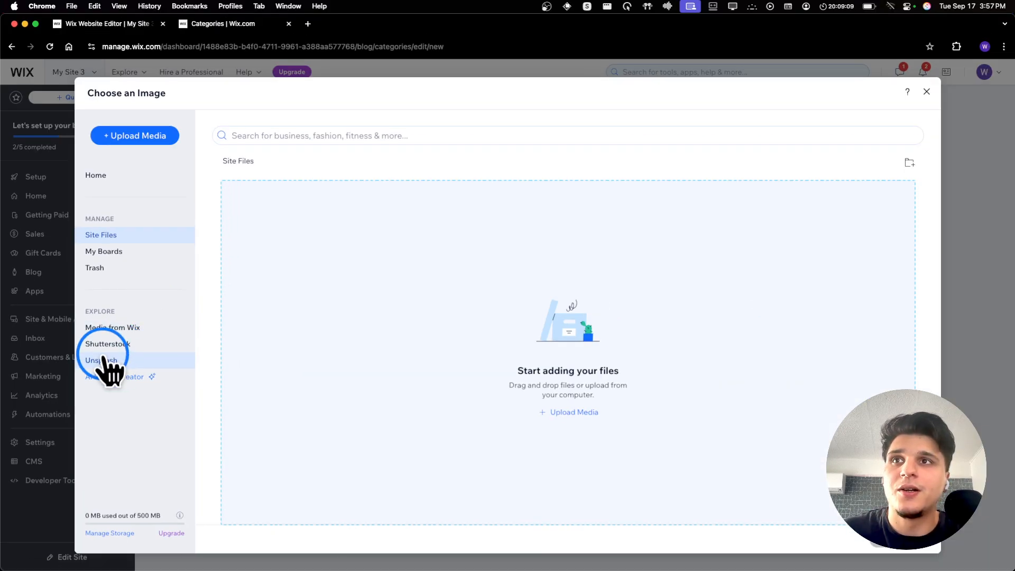
left_click(251, 458)
left_click(262, 136)
type("da")
key("BackSpace")
key("BackSpace")
type("do")
type("og")
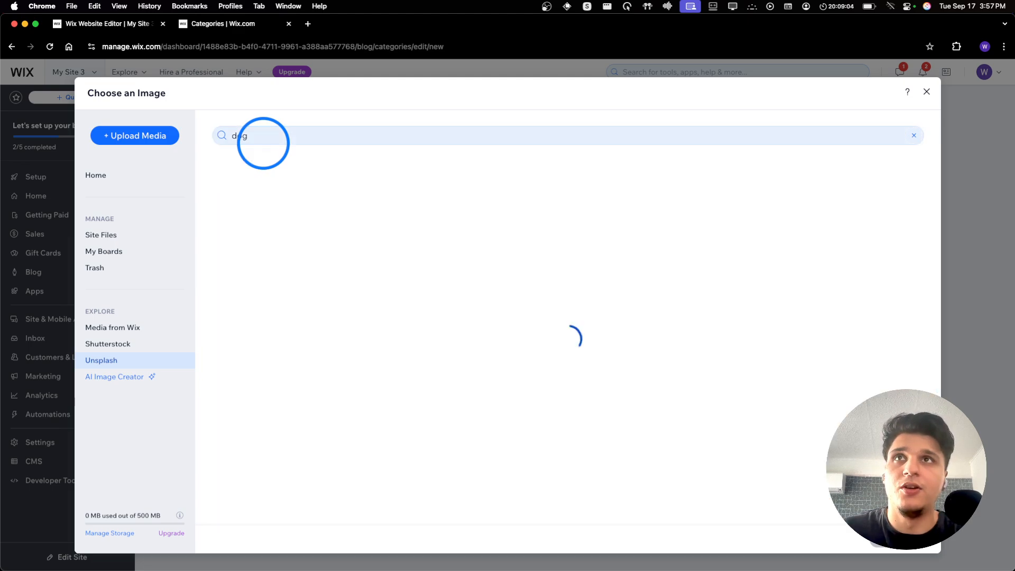
left_click(285, 283)
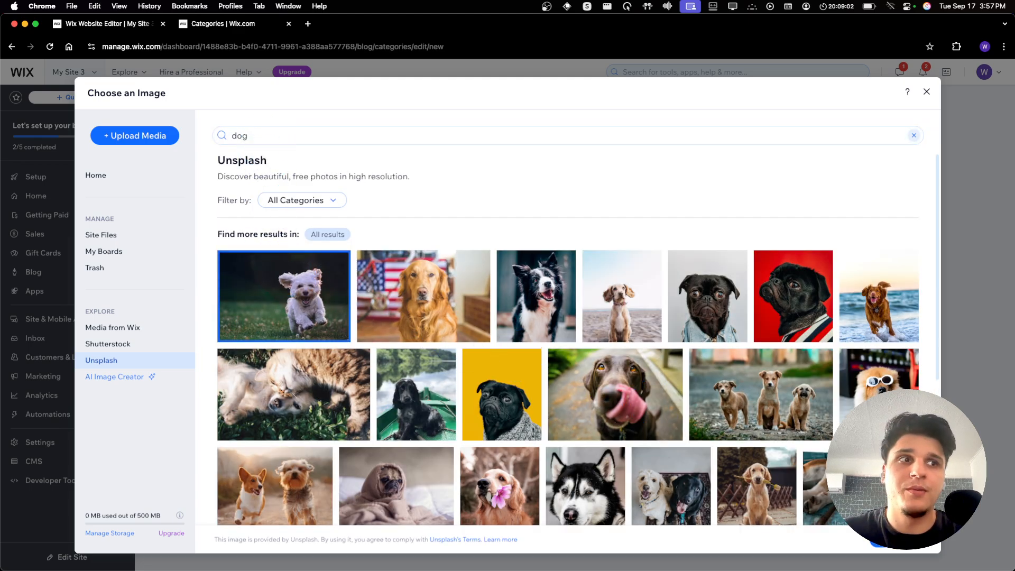
left_click(894, 538)
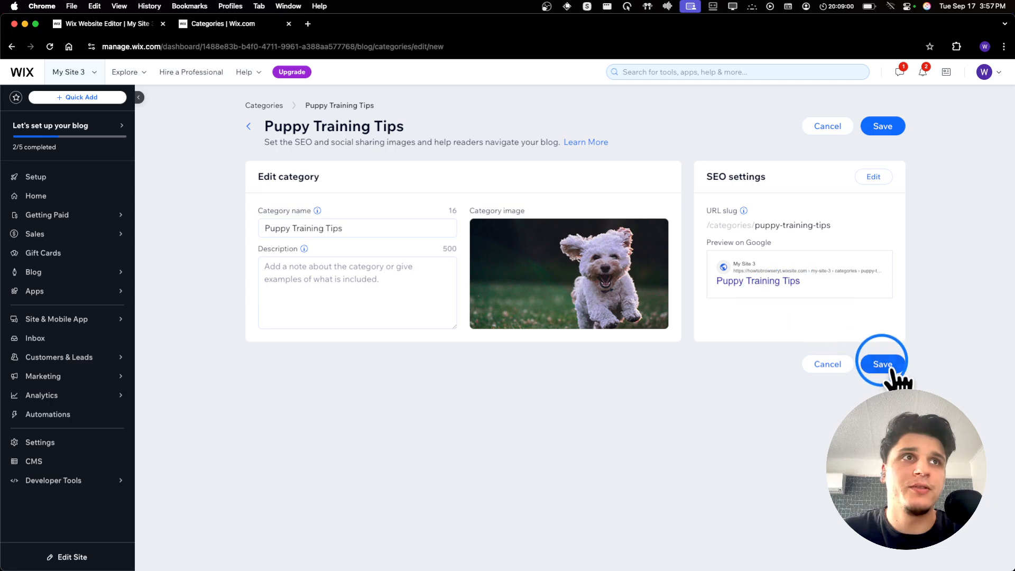
left_click(884, 127)
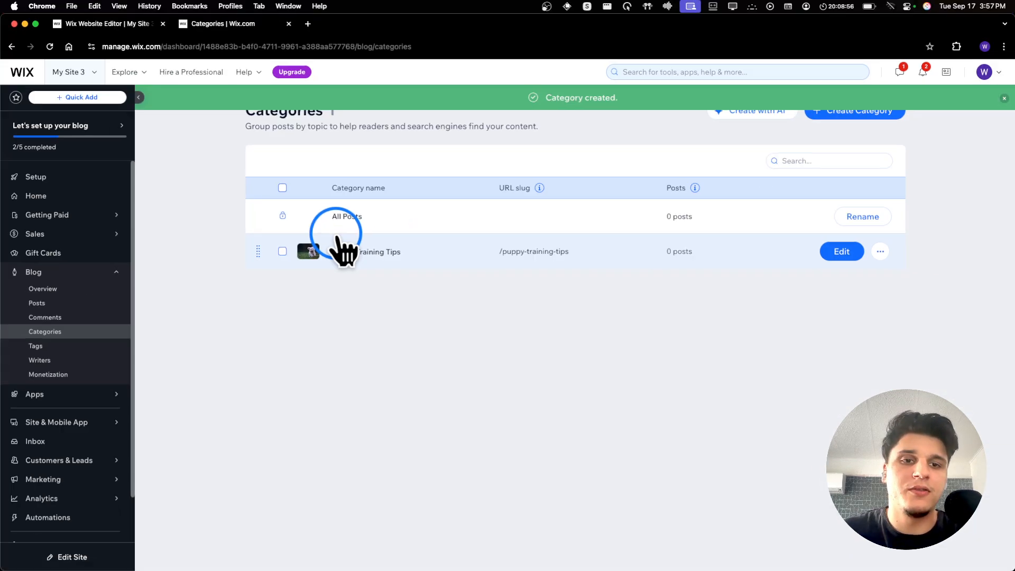
Create a new blog post from the Posts page with the title "WRITE TITLE" and the body text "WI".
left_click(60, 290)
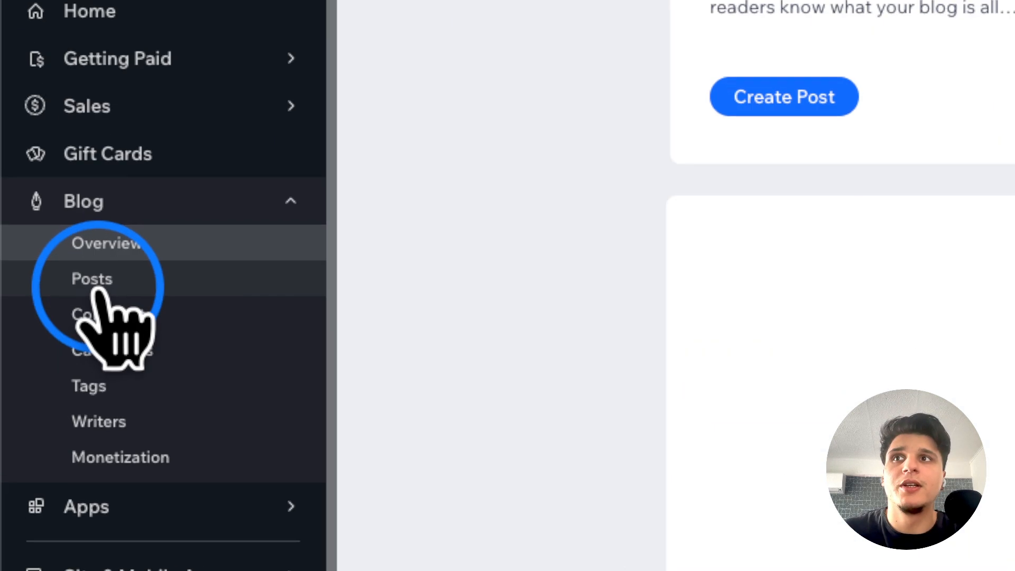
left_click(94, 291)
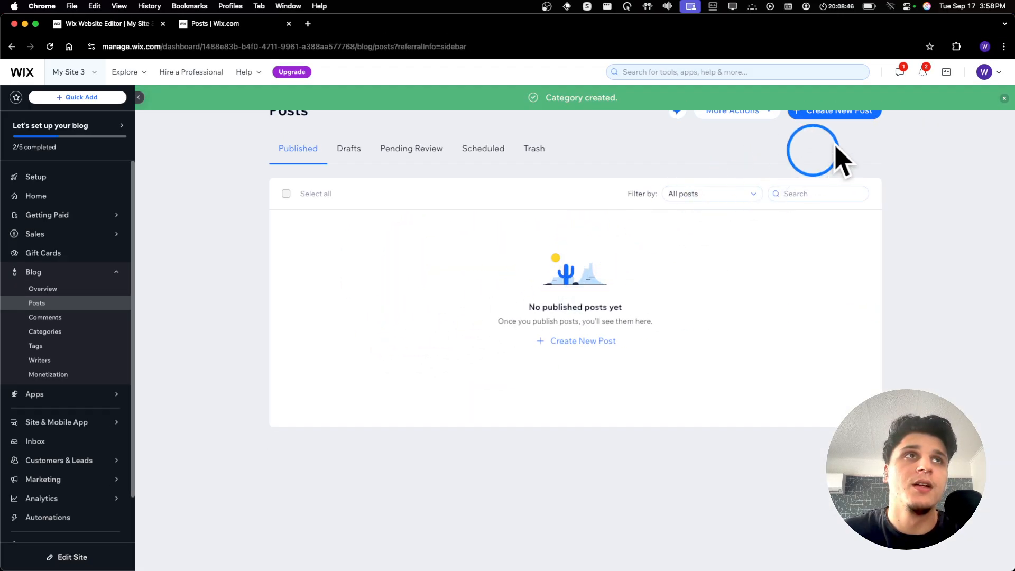
left_click(1004, 98)
left_click(840, 127)
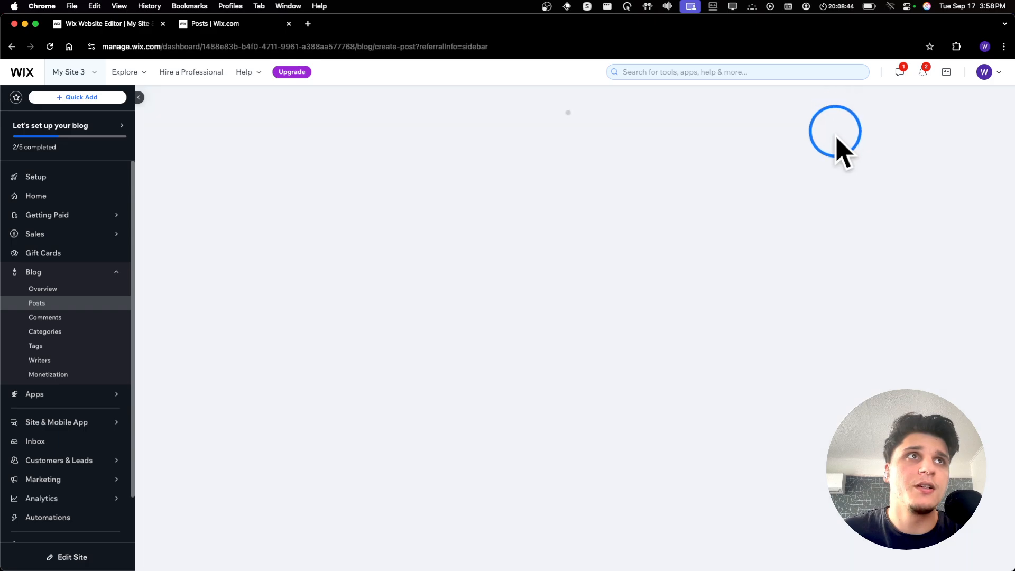
left_click(421, 182)
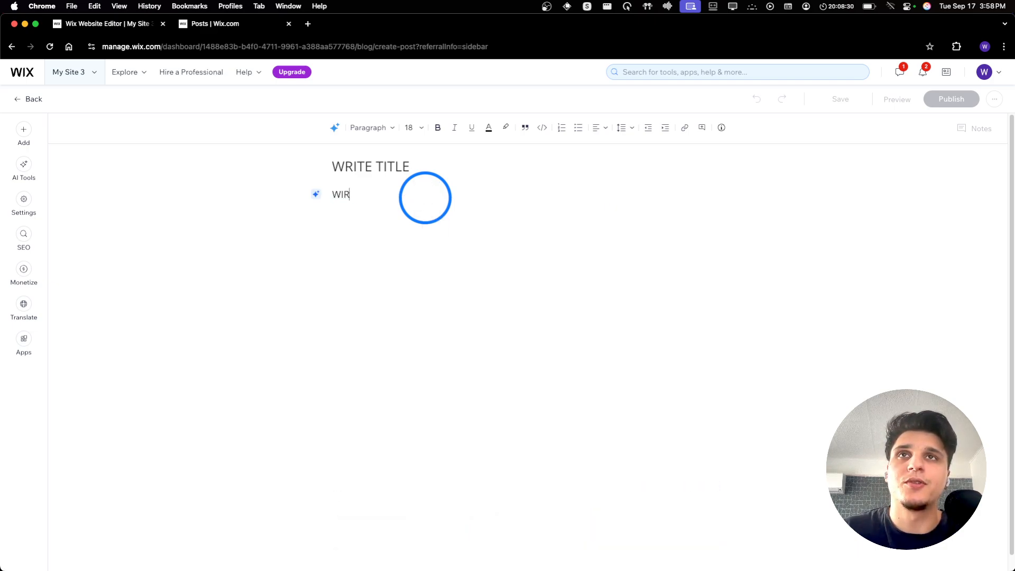
Assign the post to the Puppy Training Tips category in its post settings.
left_click(24, 200)
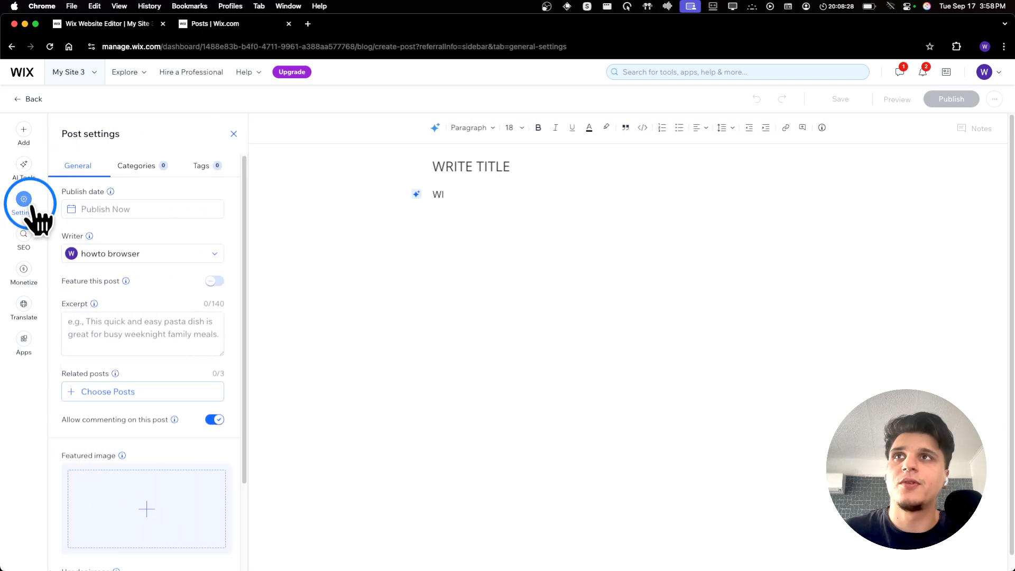
left_click(142, 165)
left_click(411, 181)
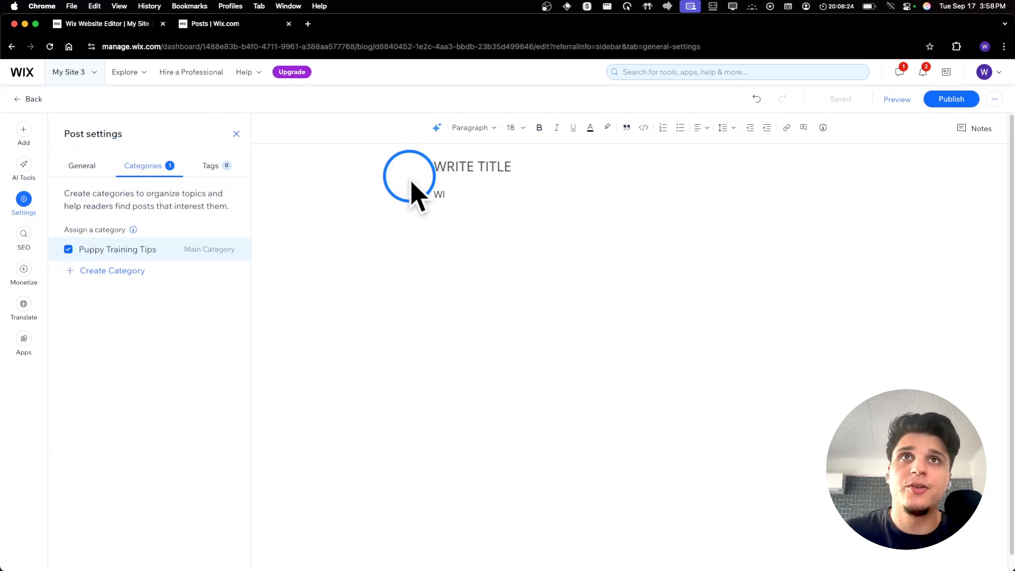